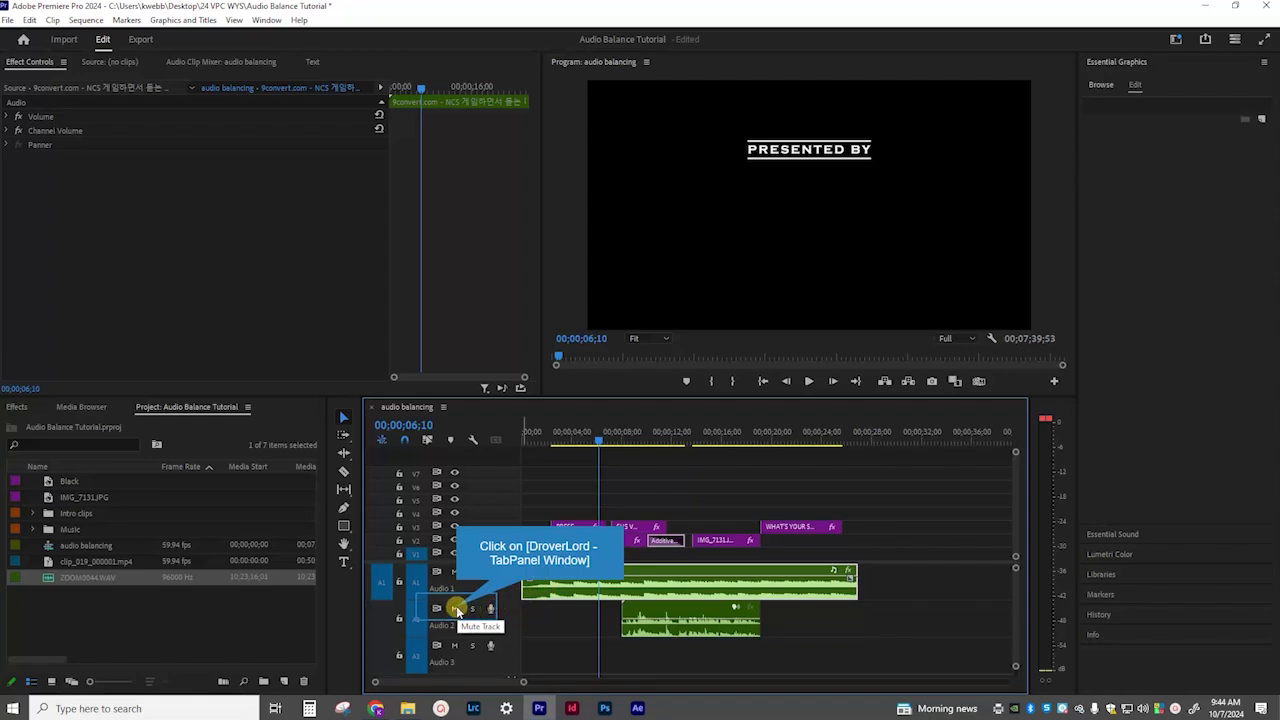
Mute the Audio 2 track and play the sequence to check the level of the music on its own.
{"action": "left_click", "coordinate": [456, 608]}
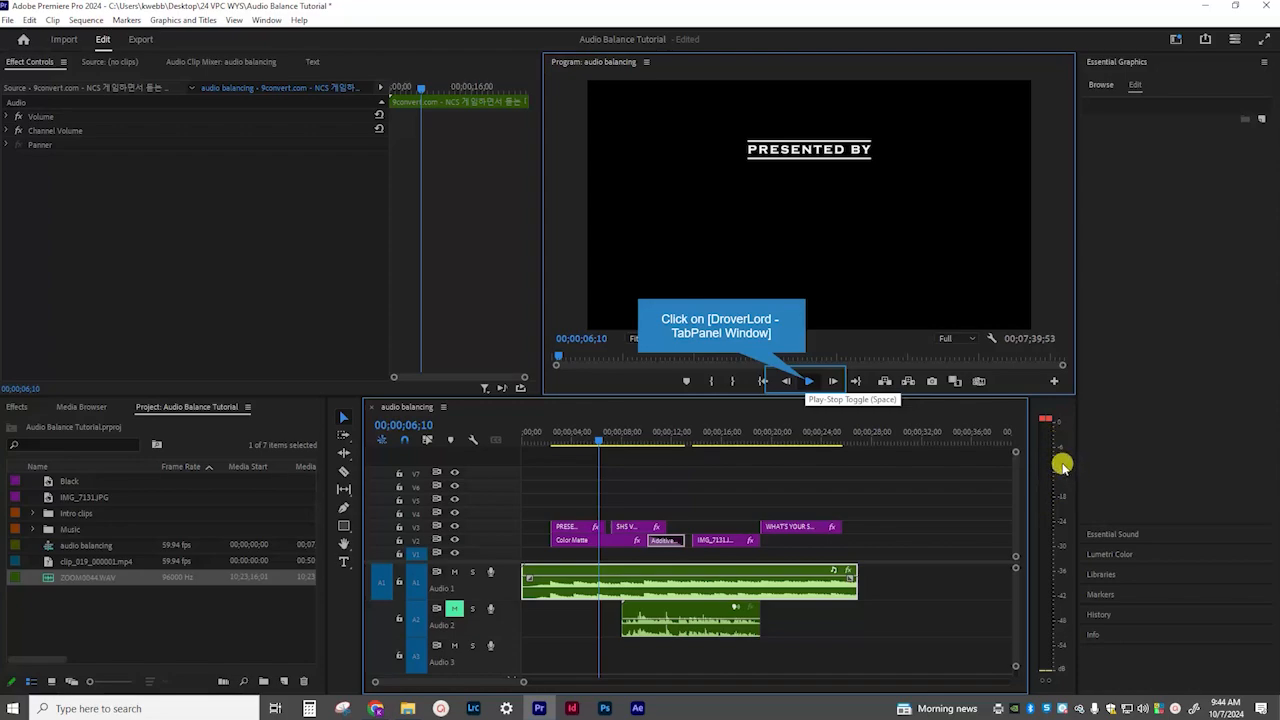
{"action": "left_click", "coordinate": [807, 381]}
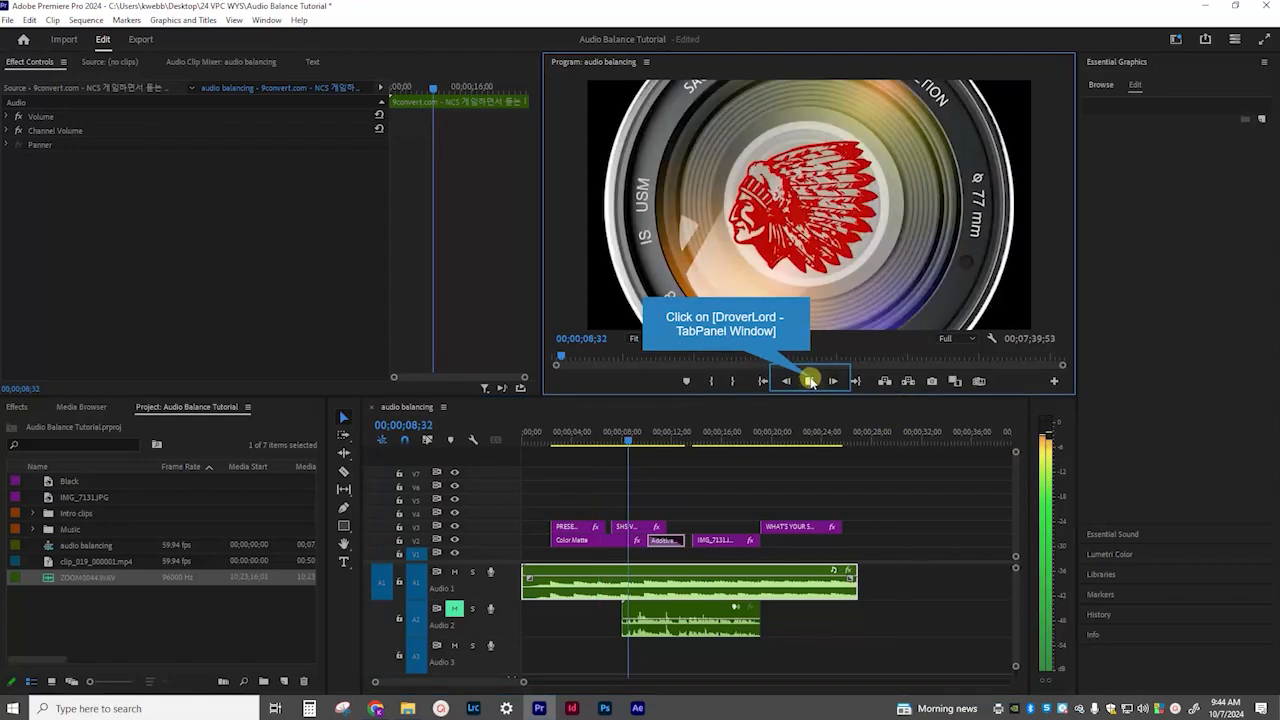
{"action": "left_click", "coordinate": [810, 381]}
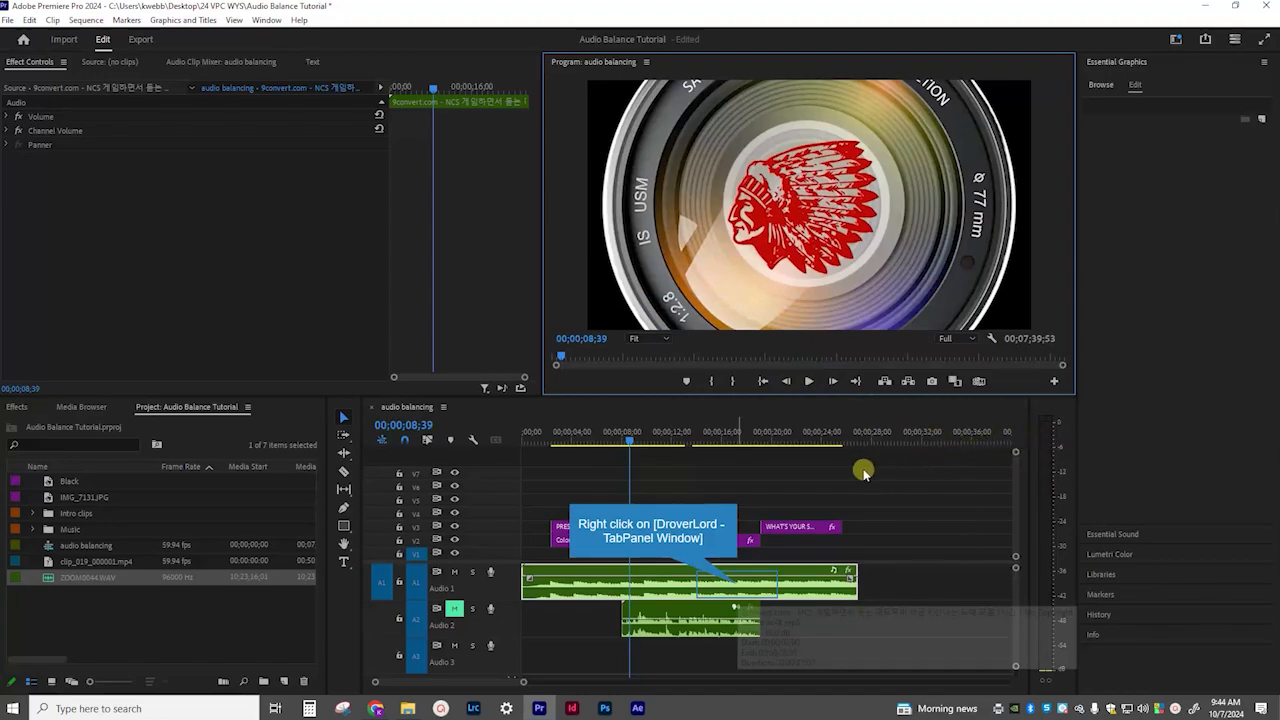
Adjust the gain of the music clip on Audio 1 by -10 dB and play it back to check the level.
{"action": "right_click", "coordinate": [738, 588]}
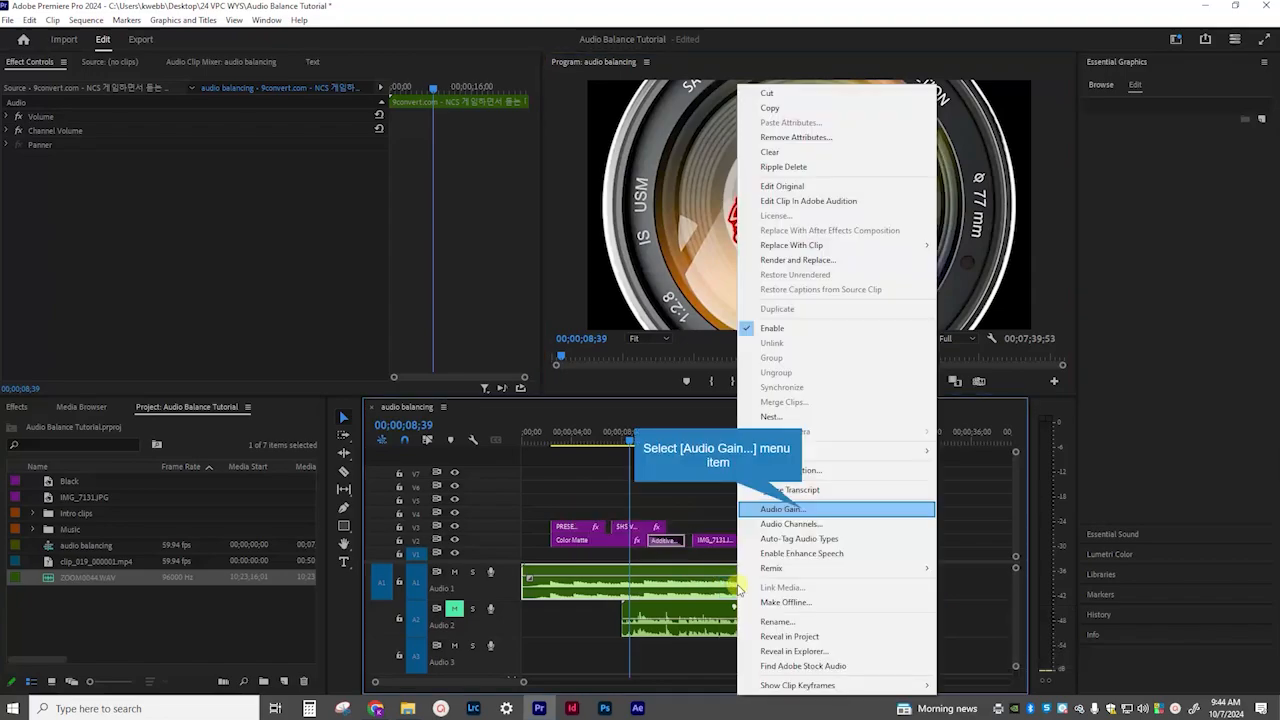
{"action": "left_click", "coordinate": [803, 512]}
{"action": "type", "text": "-10"}
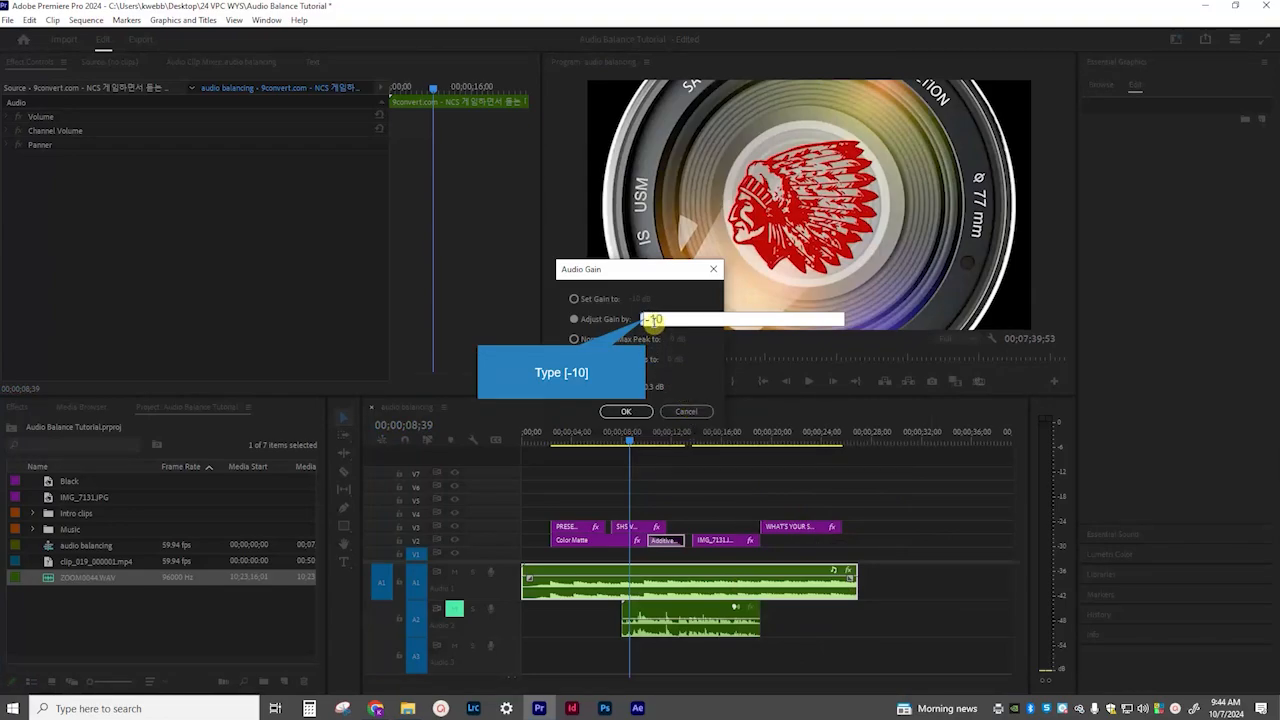
{"action": "key", "text": "Return"}
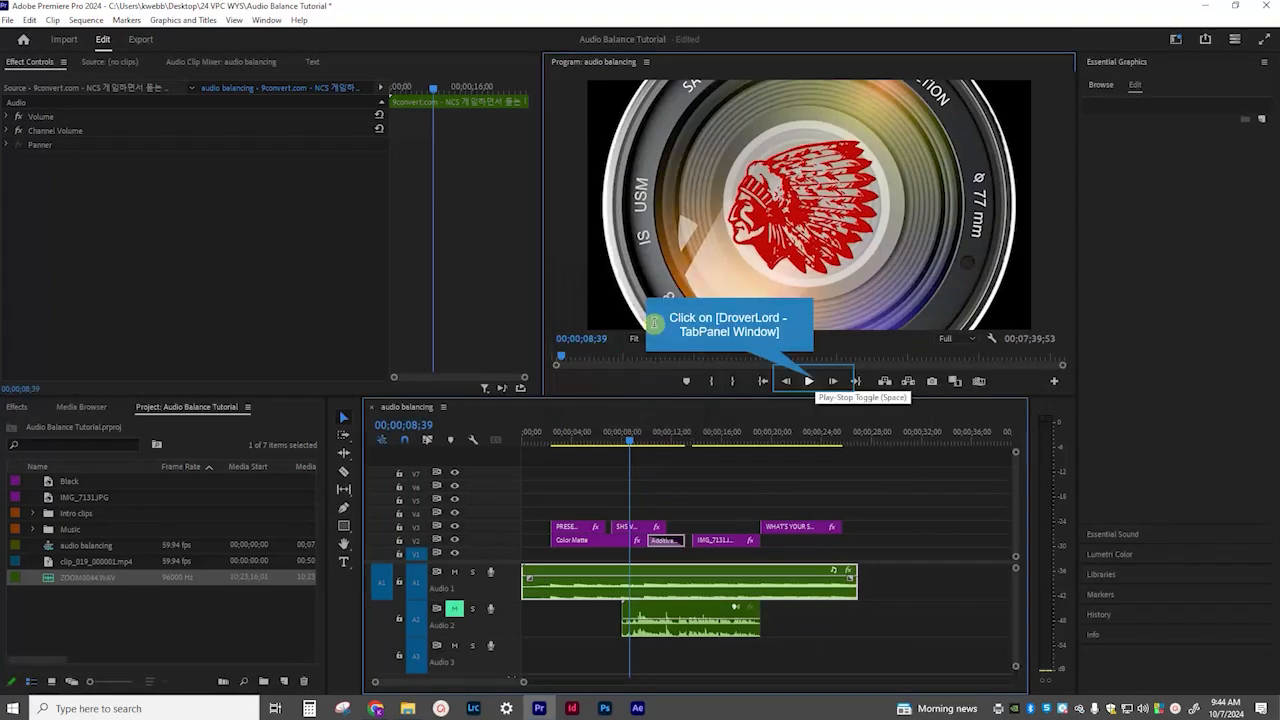
{"action": "left_click", "coordinate": [809, 381]}
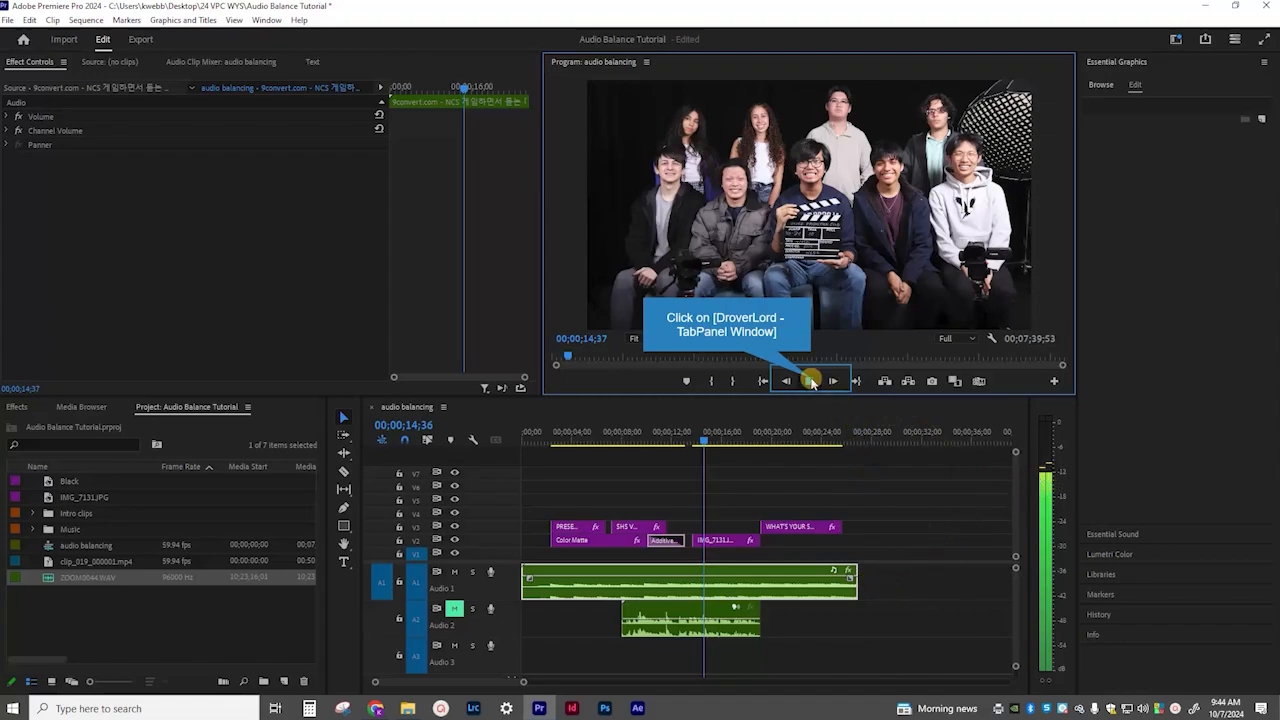
{"action": "left_click", "coordinate": [811, 381]}
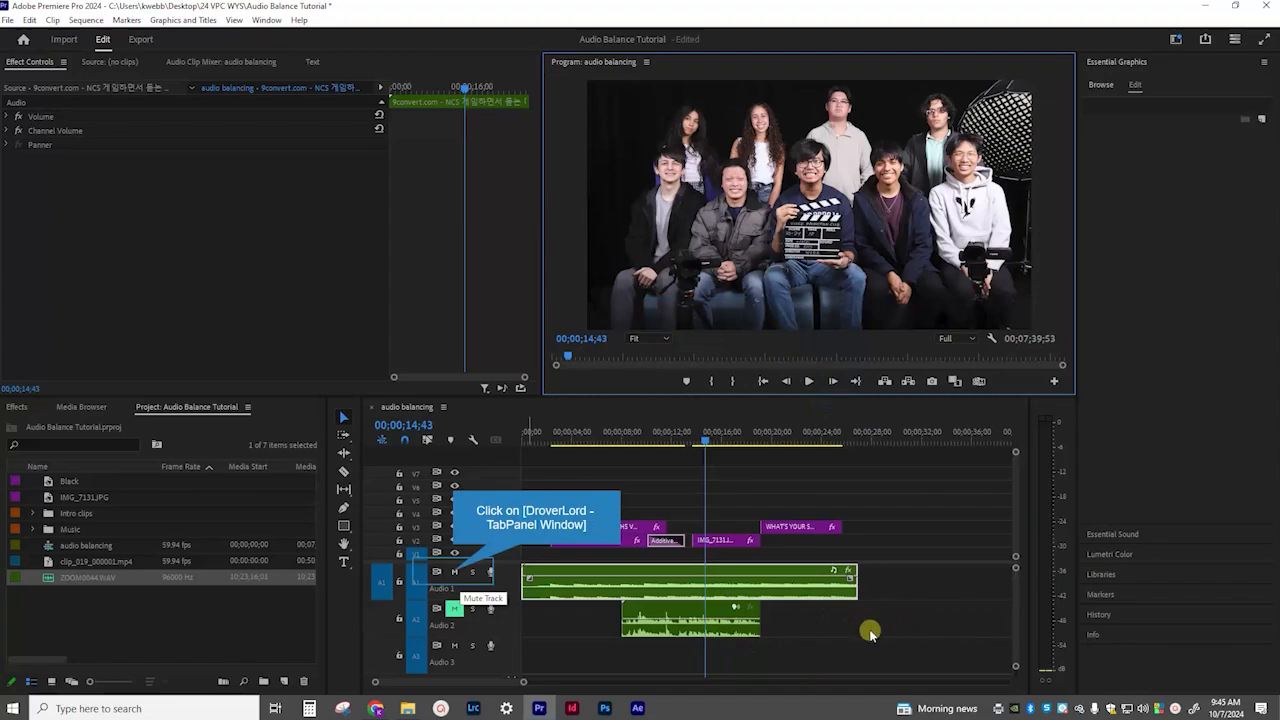
Mute Audio 1, unmute Audio 2 and play the voice recording from about 9 seconds to check its level.
{"action": "left_click", "coordinate": [455, 572]}
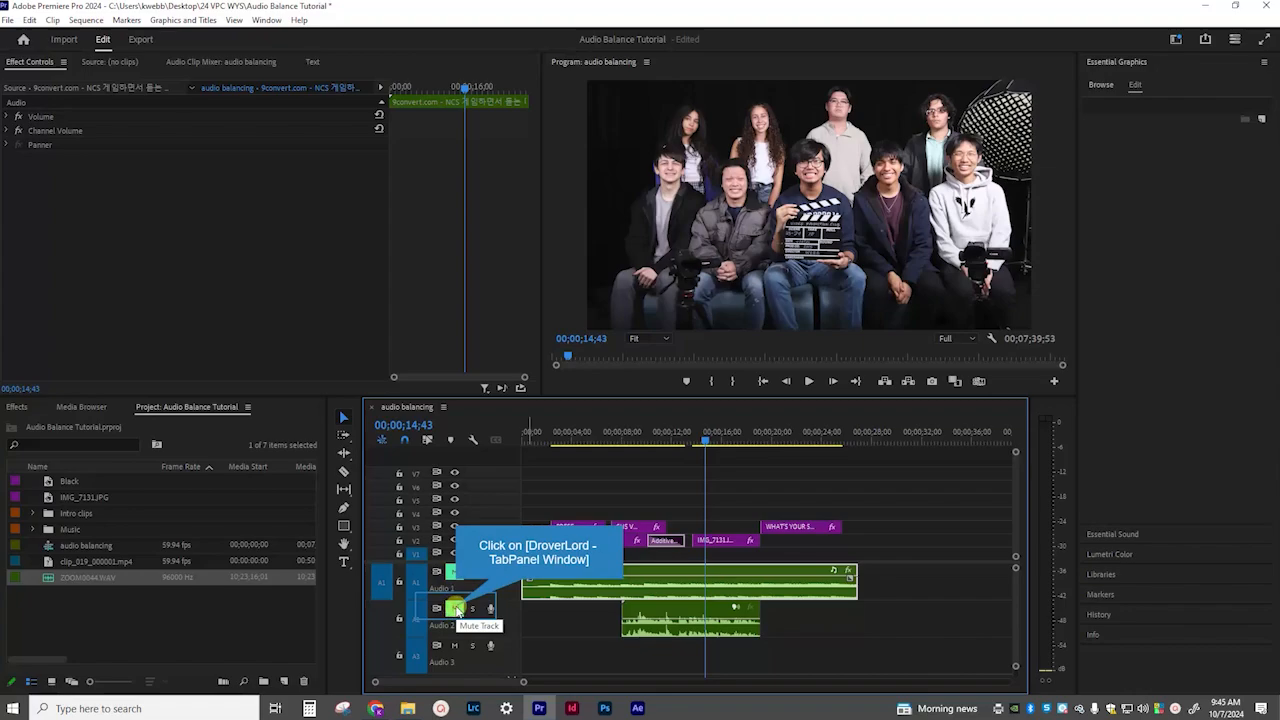
{"action": "left_click", "coordinate": [706, 438]}
{"action": "left_click_drag", "start_coordinate": [706, 438], "coordinate": [641, 440]}
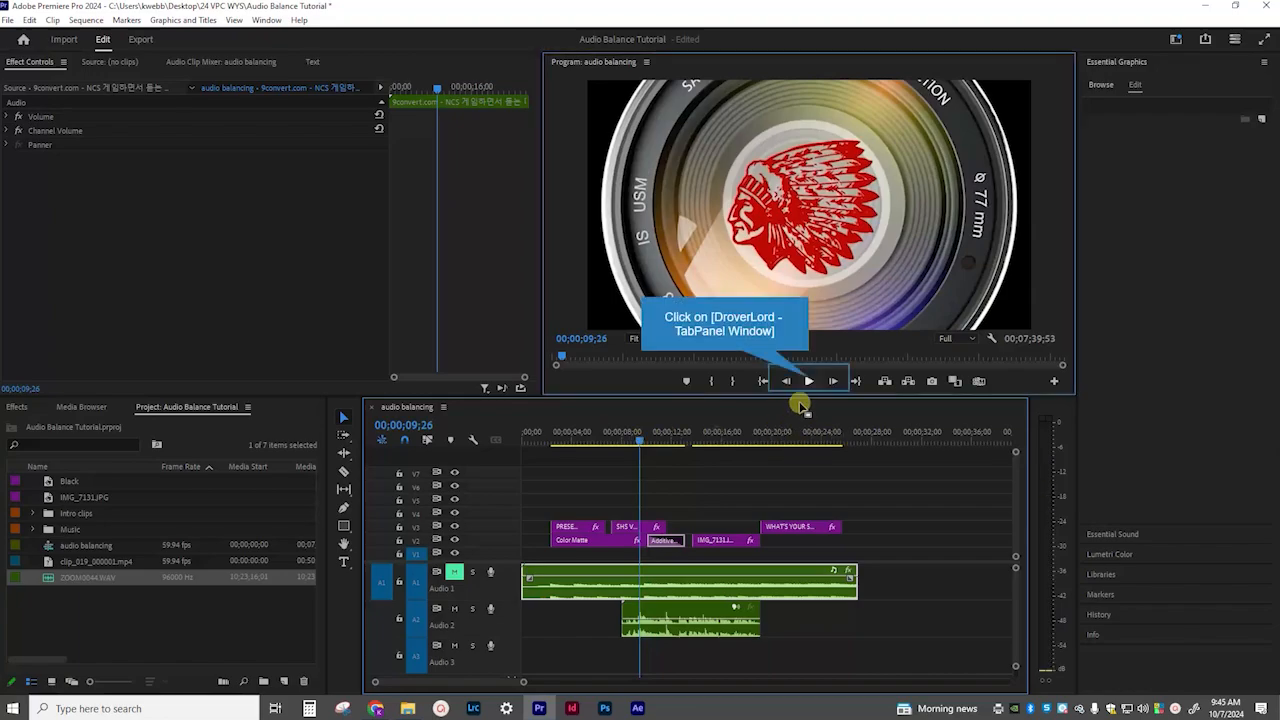
{"action": "left_click", "coordinate": [810, 381]}
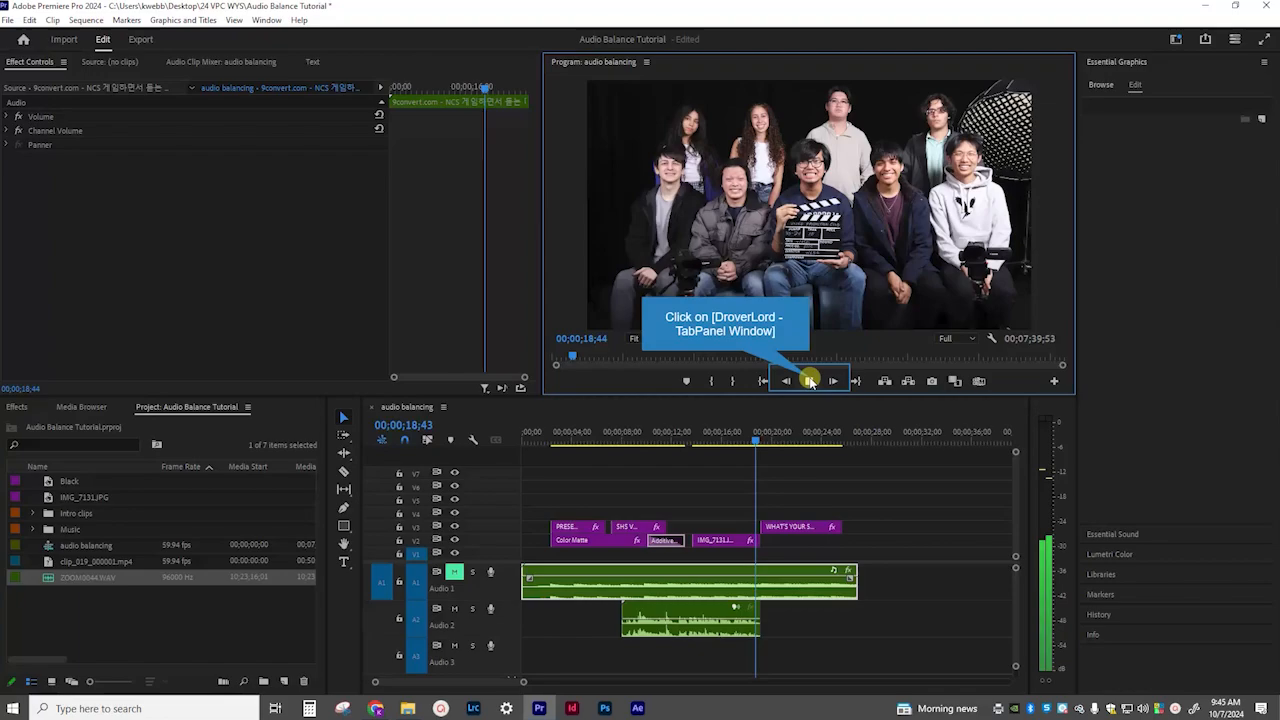
{"action": "left_click", "coordinate": [810, 381]}
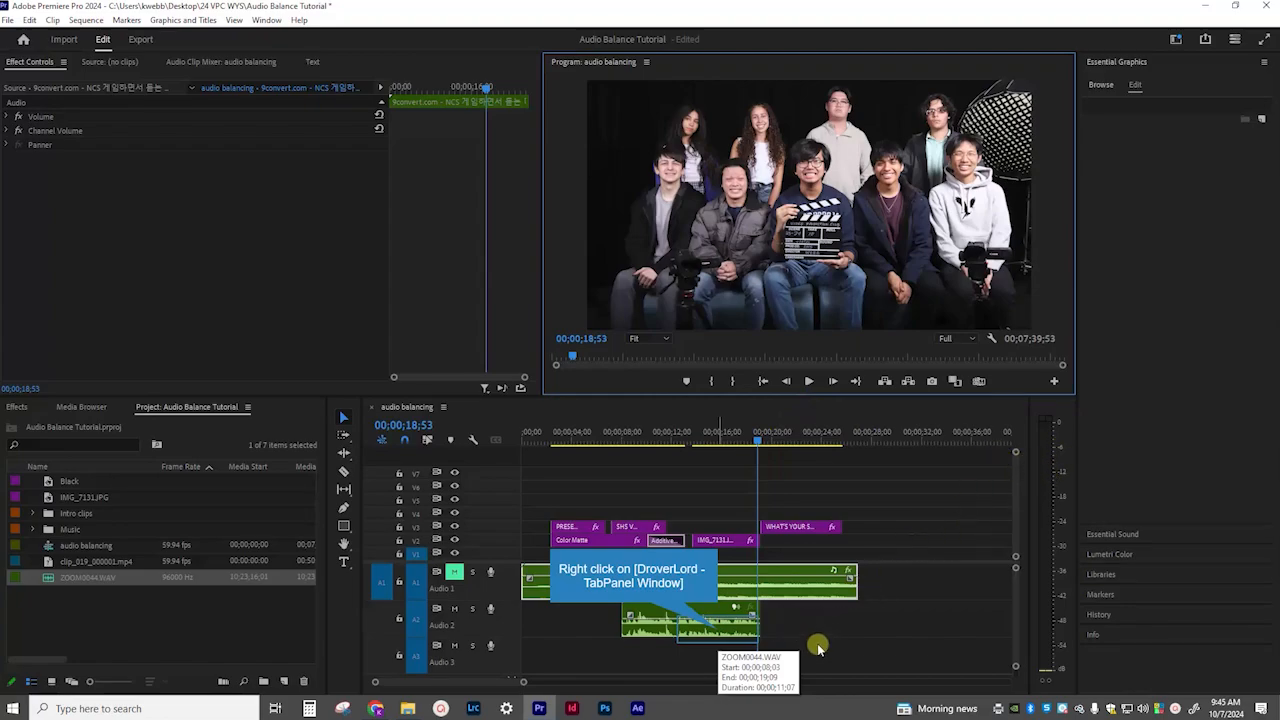
Adjust the gain of the ZOOM0044.WAV clip on Audio 2 by 2 dB.
{"action": "right_click", "coordinate": [718, 633]}
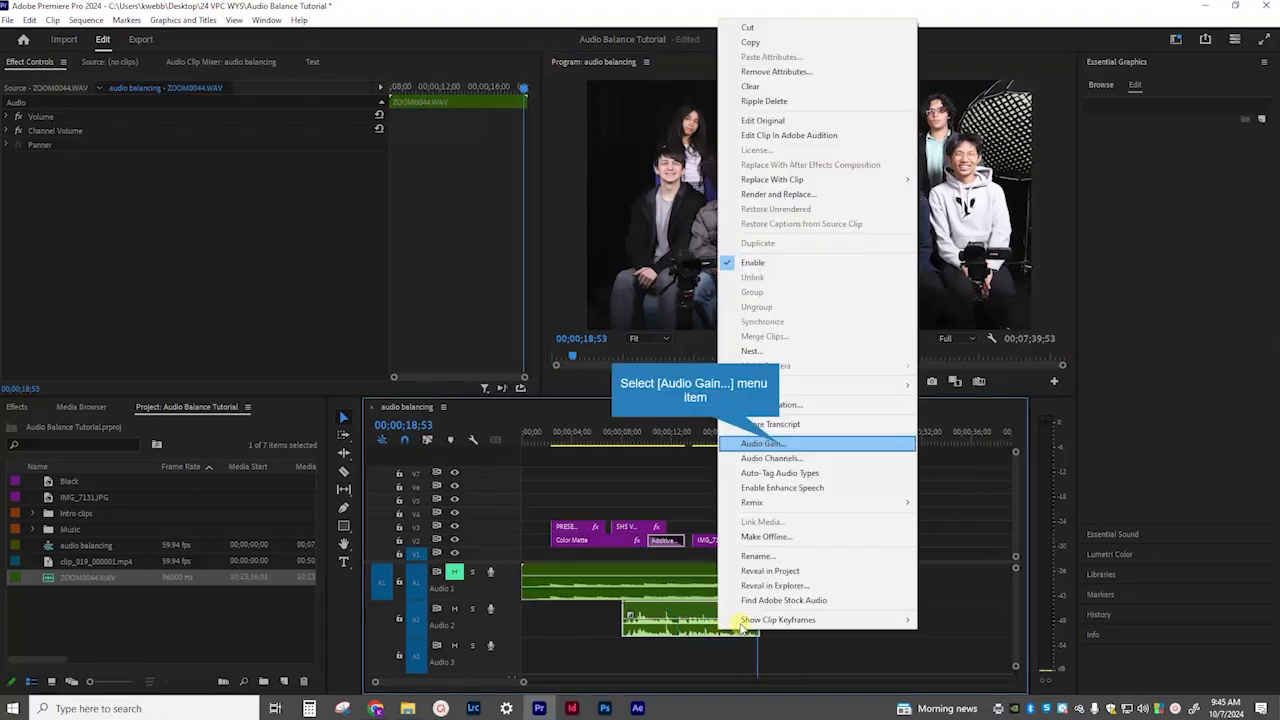
{"action": "left_click", "coordinate": [778, 443]}
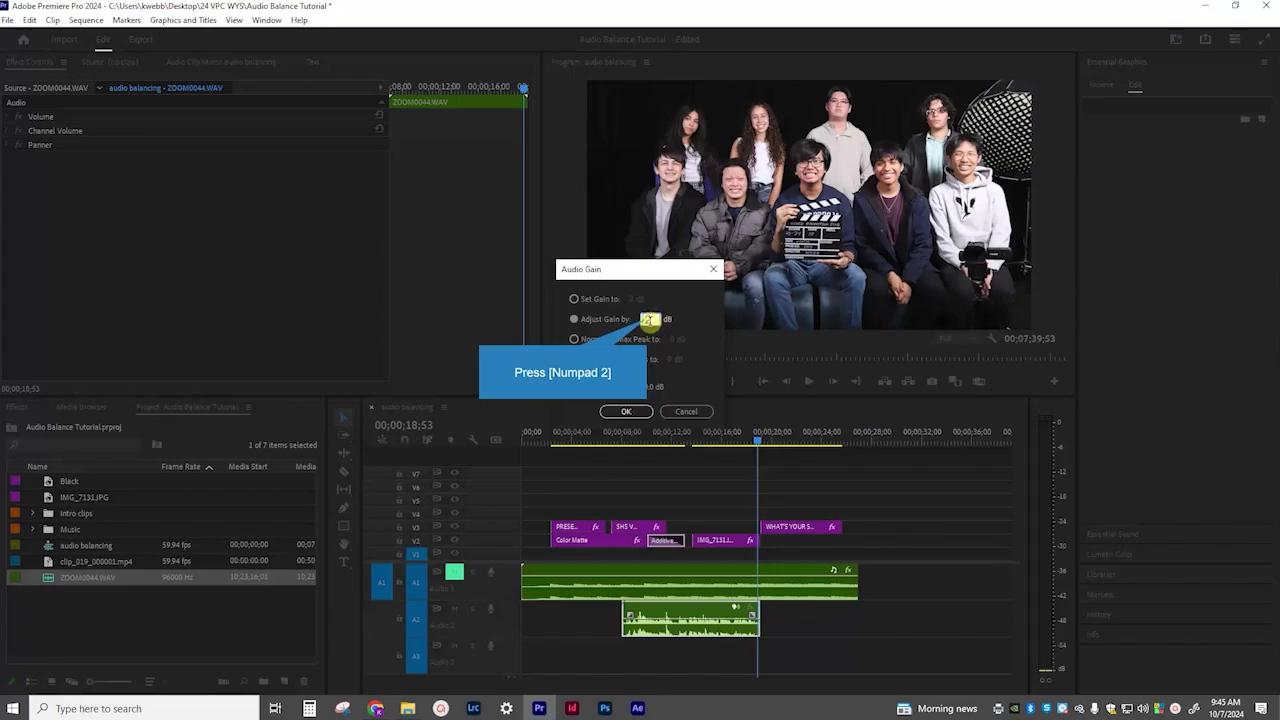
{"action": "left_click", "coordinate": [630, 412]}
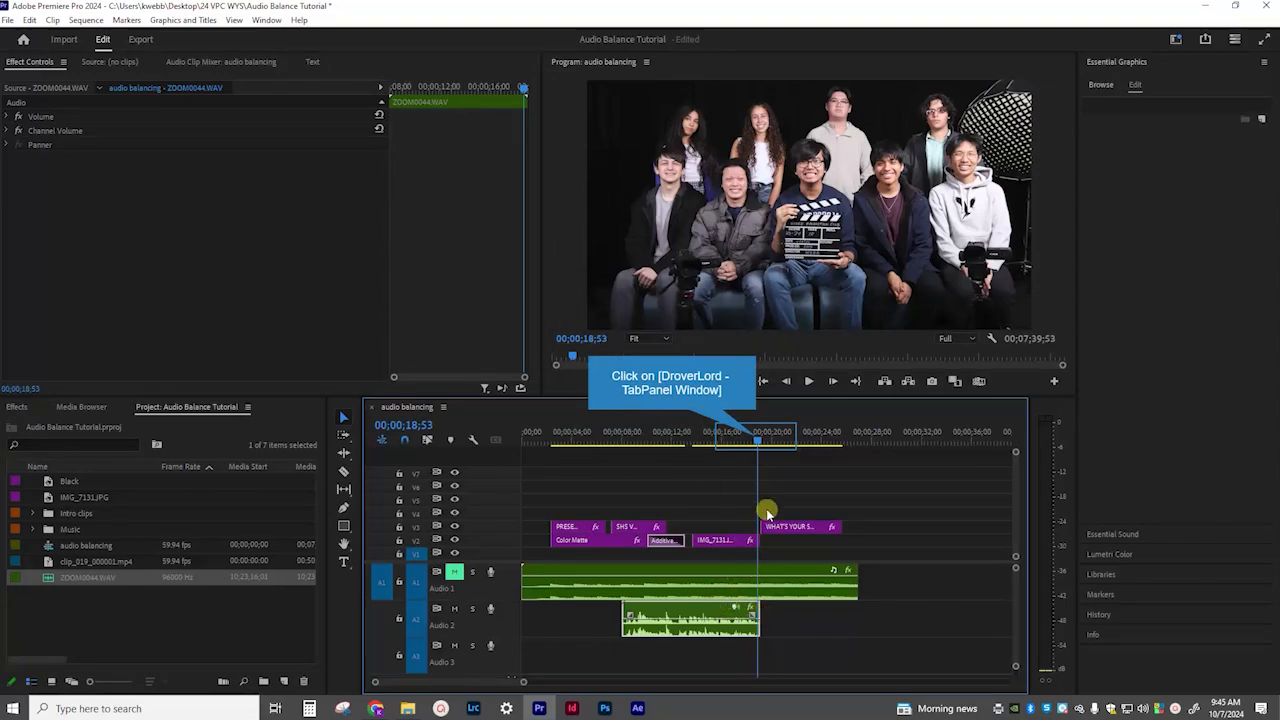
Replay the middle of the voice clip to check its level, and unmute the Audio 1 track.
{"action": "left_click_drag", "start_coordinate": [757, 441], "coordinate": [668, 441]}
{"action": "key", "text": "space"}
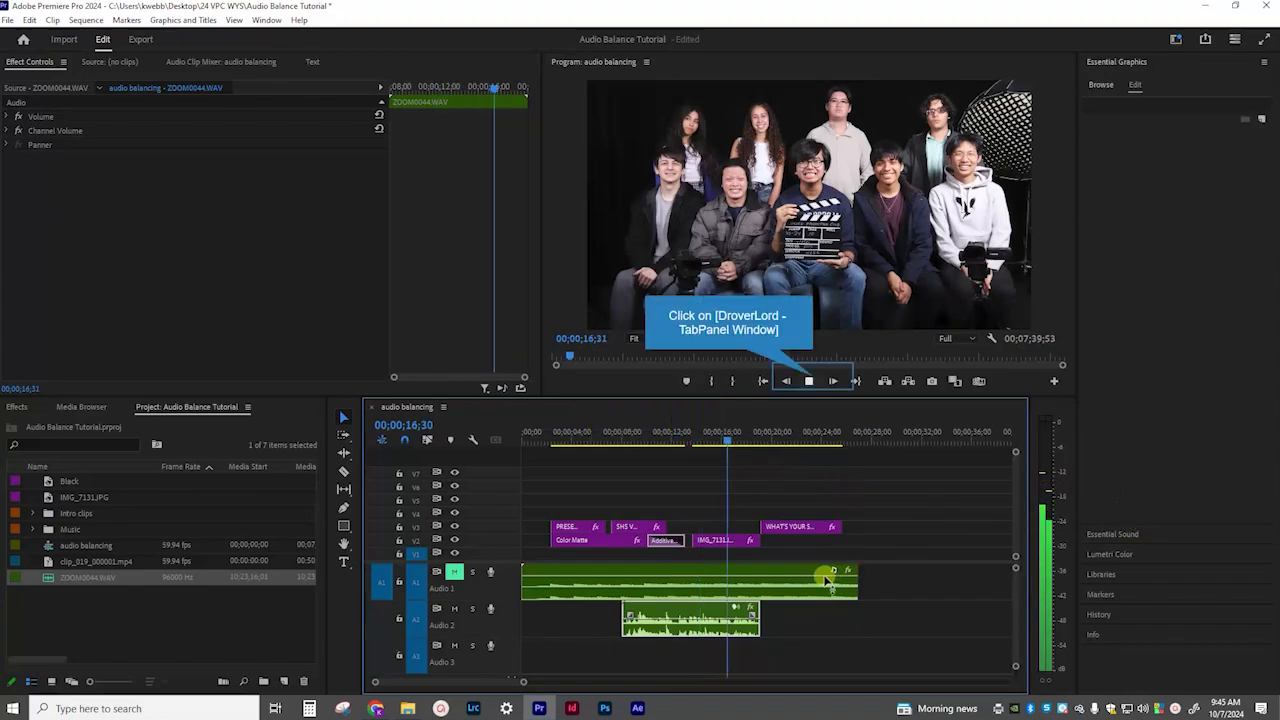
{"action": "left_click", "coordinate": [811, 380]}
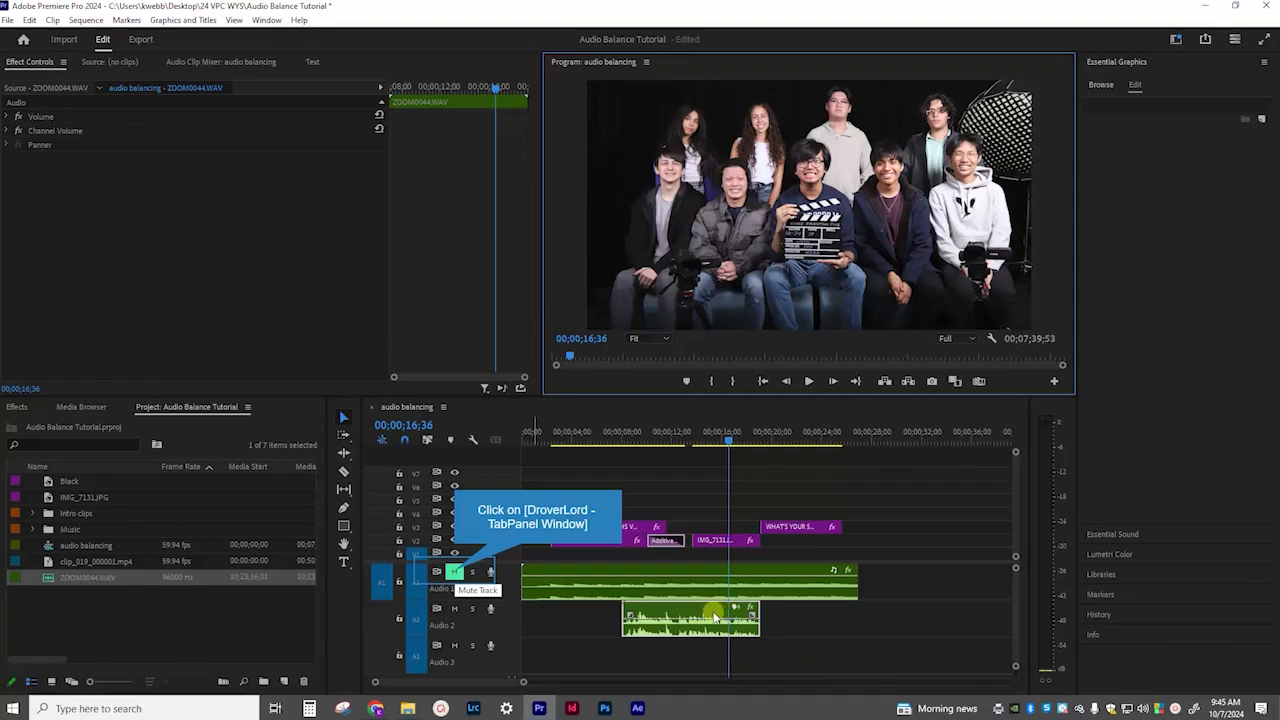
{"action": "left_click", "coordinate": [455, 572]}
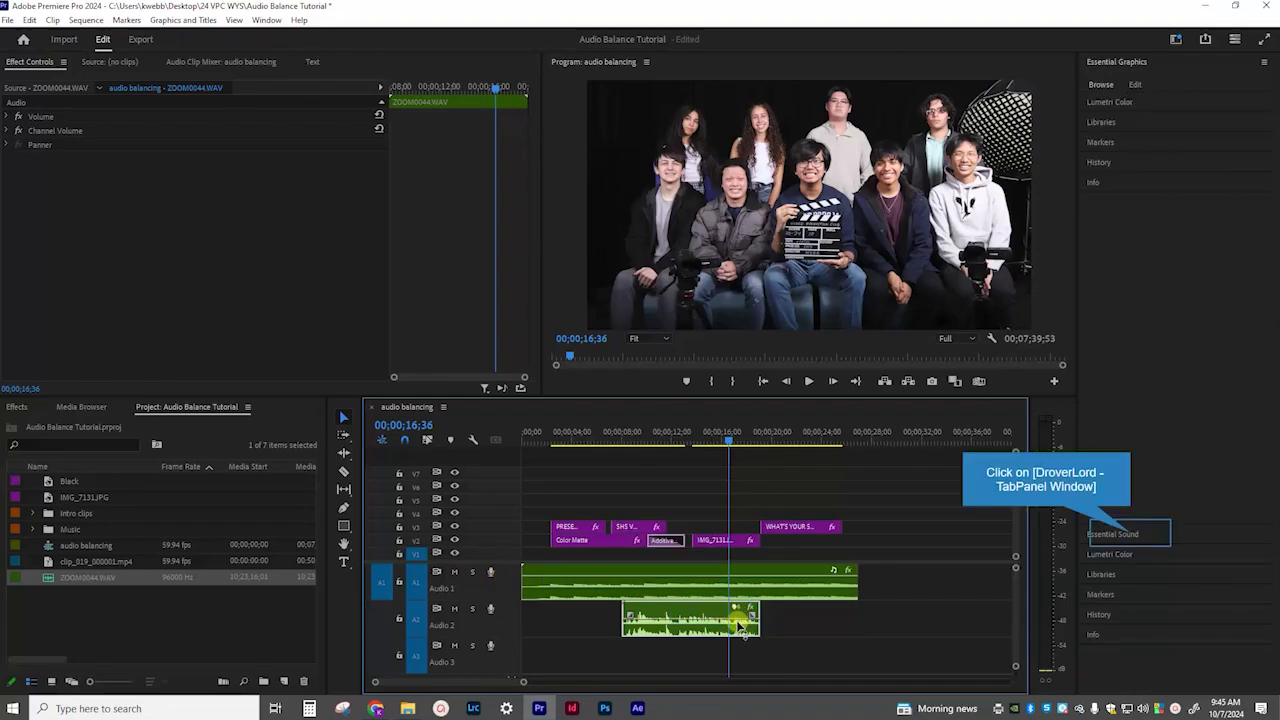
In Essential Sound, clear the audio type of ZOOM0044.WAV and tag the clip as Dialogue.
{"action": "left_click", "coordinate": [1131, 537]}
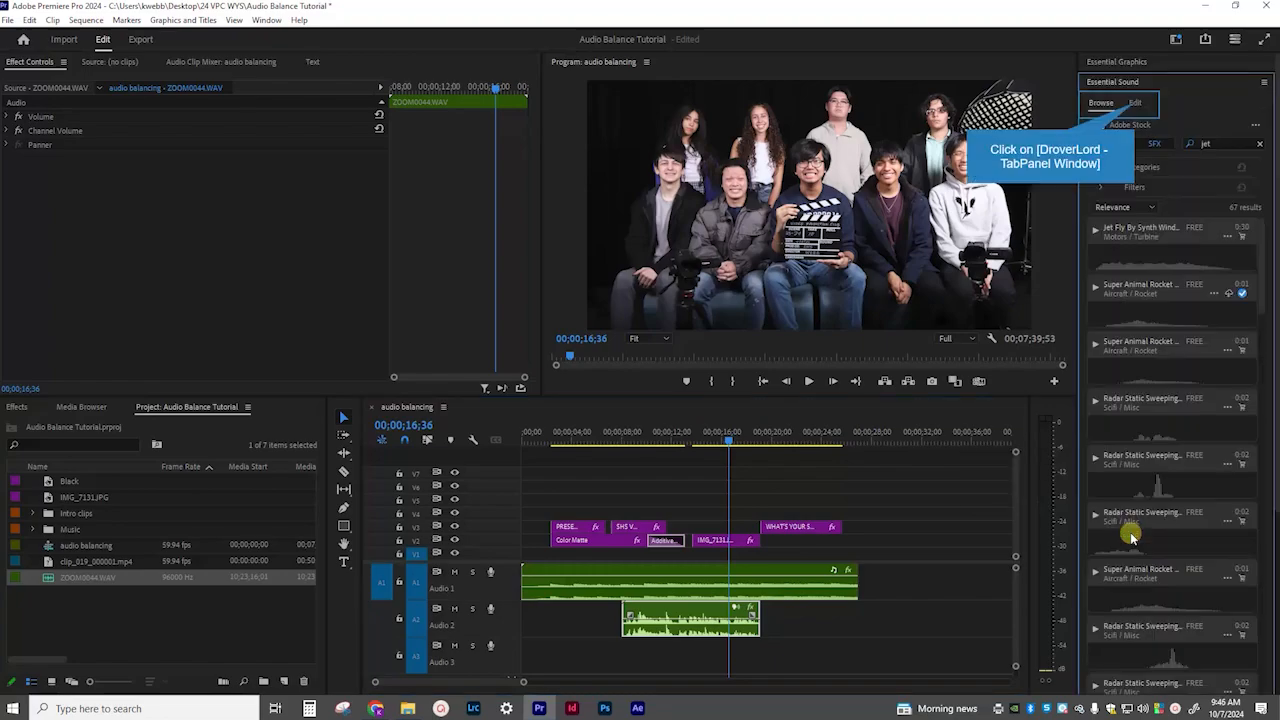
{"action": "left_click", "coordinate": [1135, 104]}
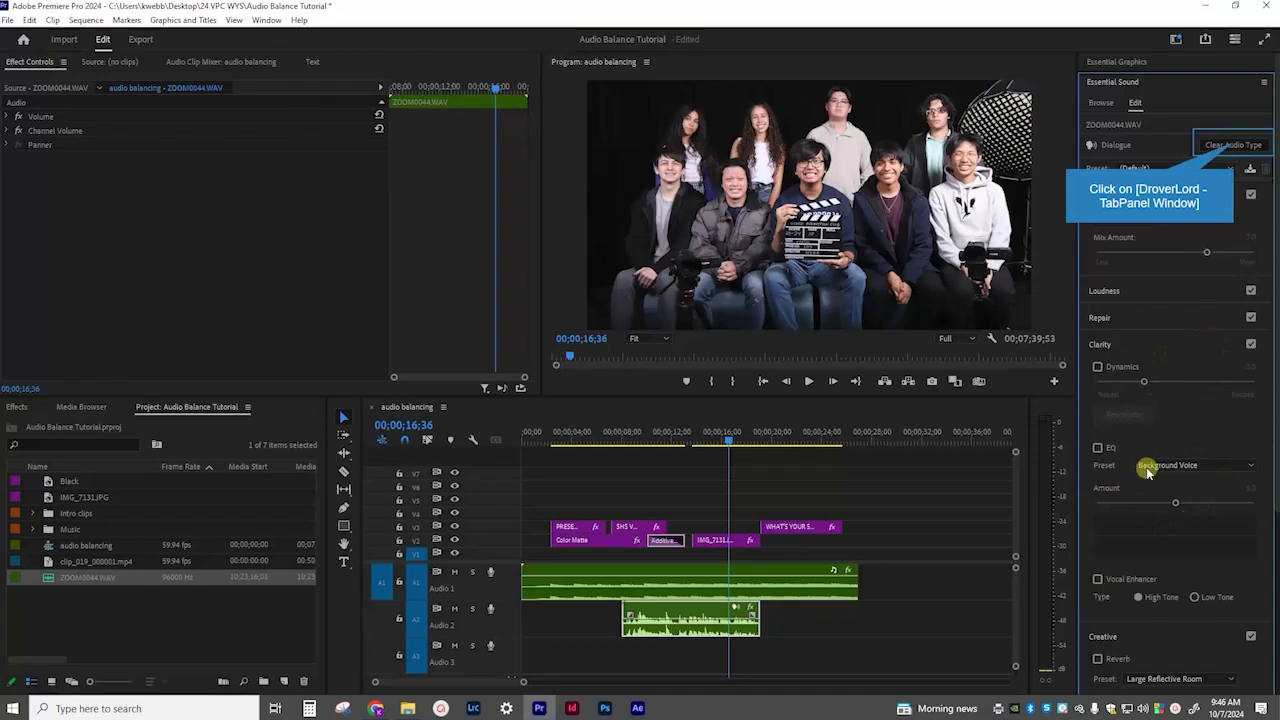
{"action": "left_click", "coordinate": [1235, 147]}
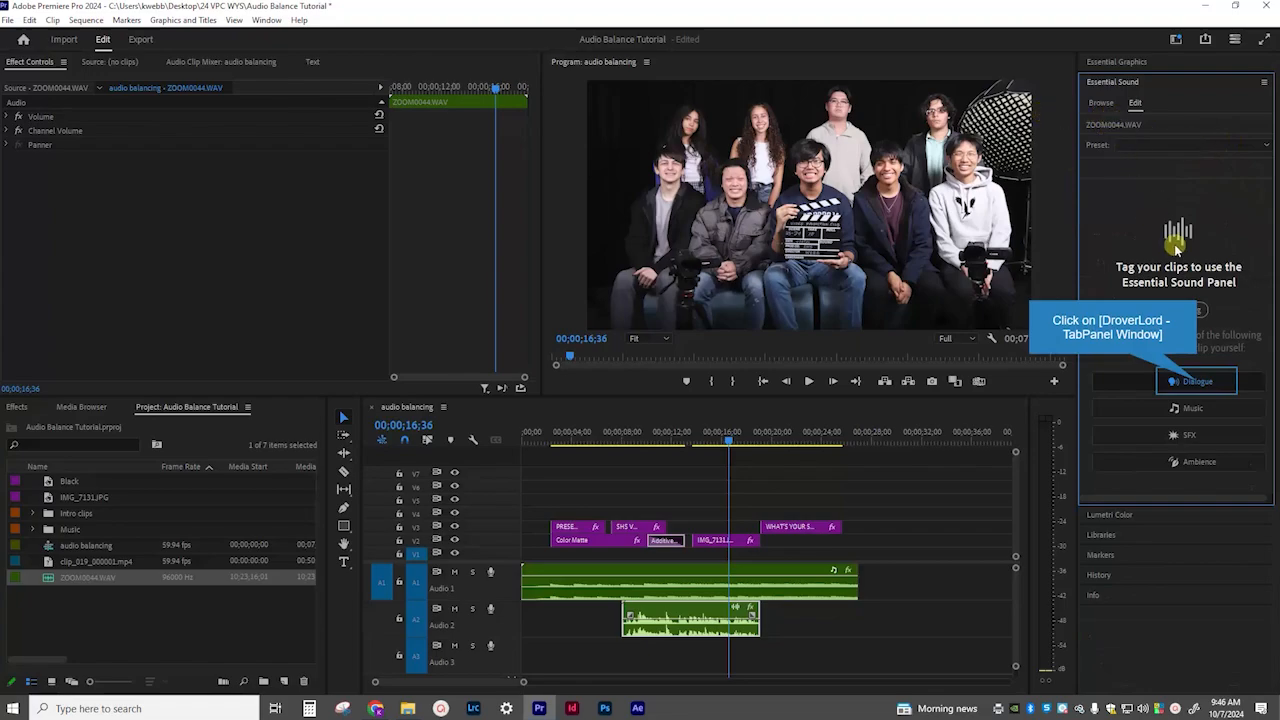
{"action": "left_click", "coordinate": [1199, 382]}
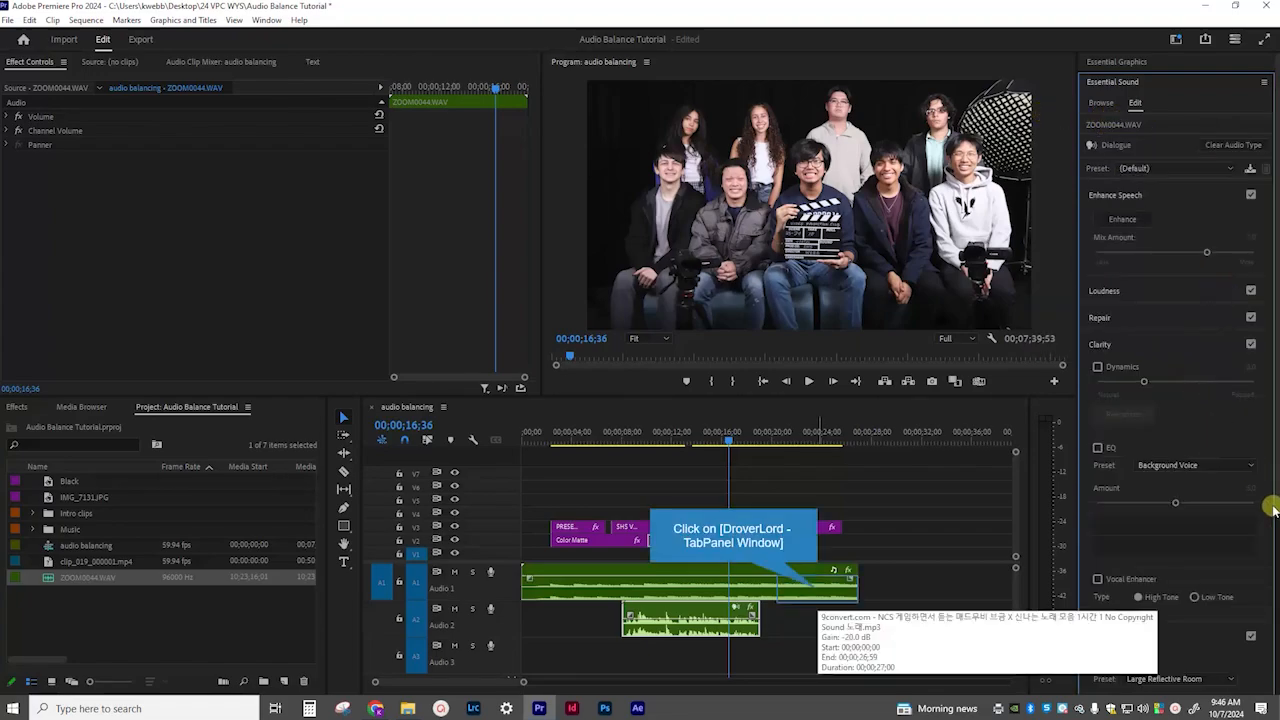
Clear the audio type of the music clip on Audio 1 and tag it as Music.
{"action": "left_click", "coordinate": [818, 593]}
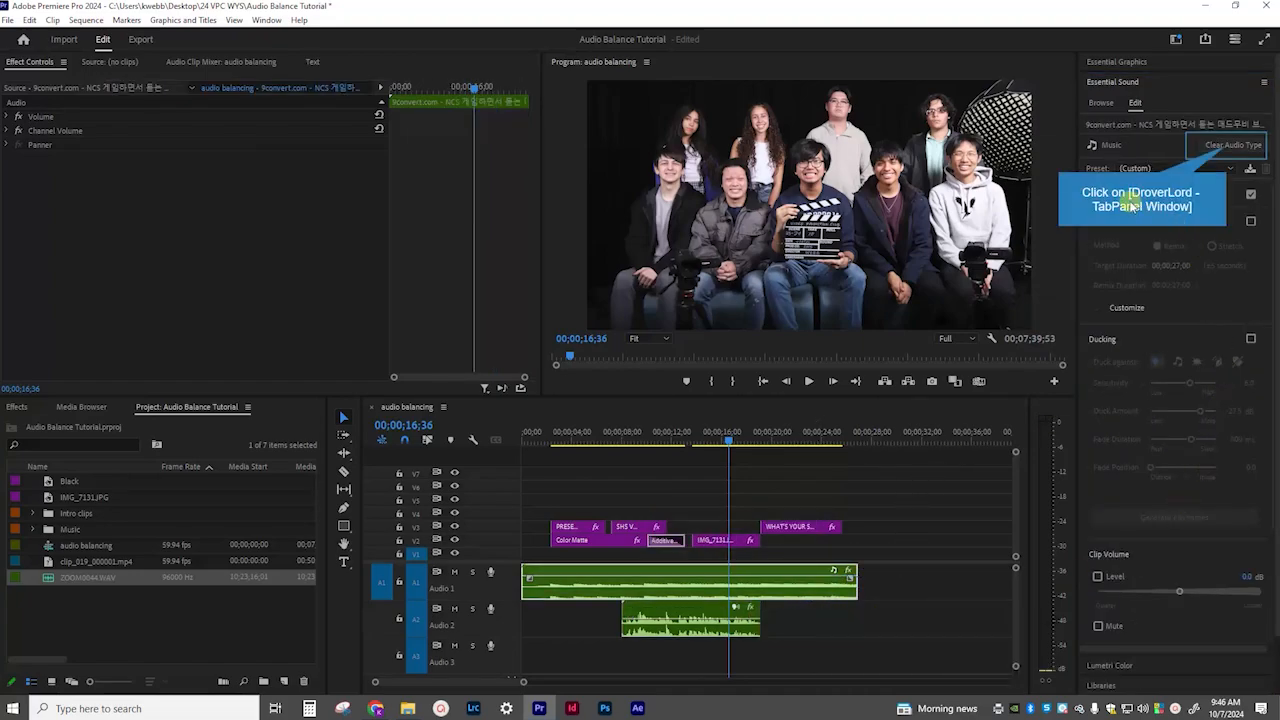
{"action": "left_click", "coordinate": [1228, 148]}
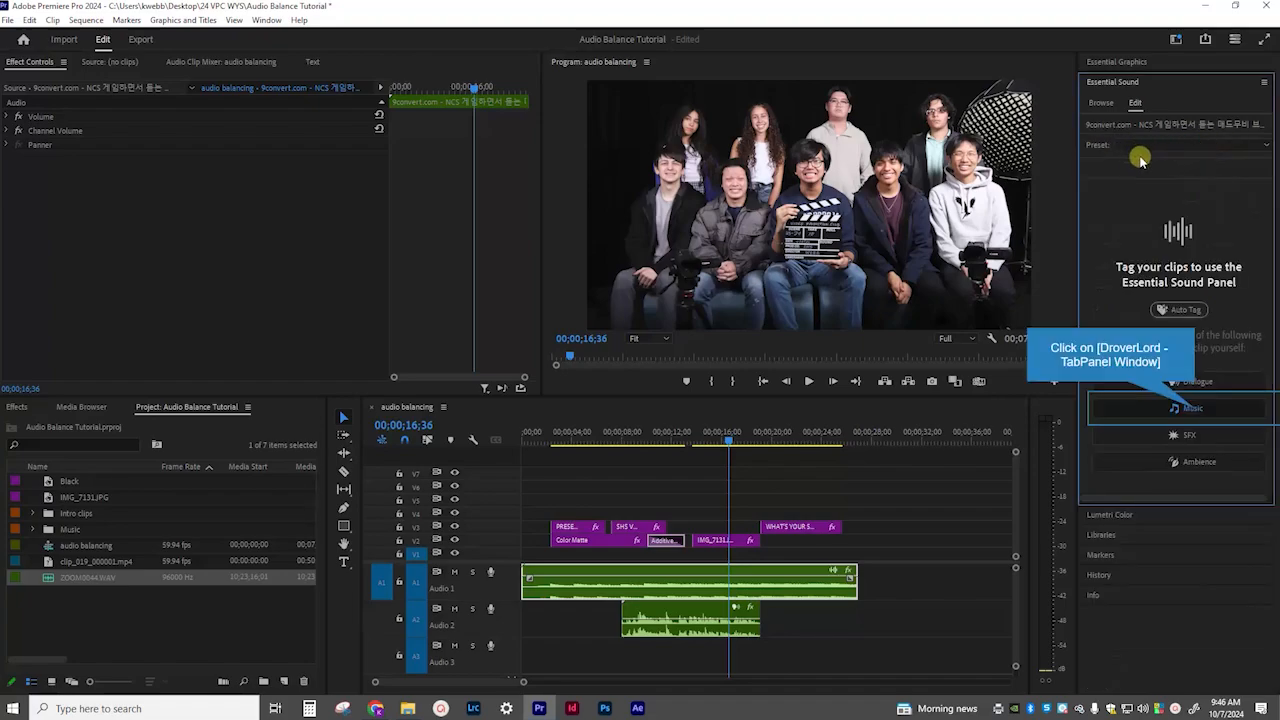
{"action": "left_click", "coordinate": [1196, 410]}
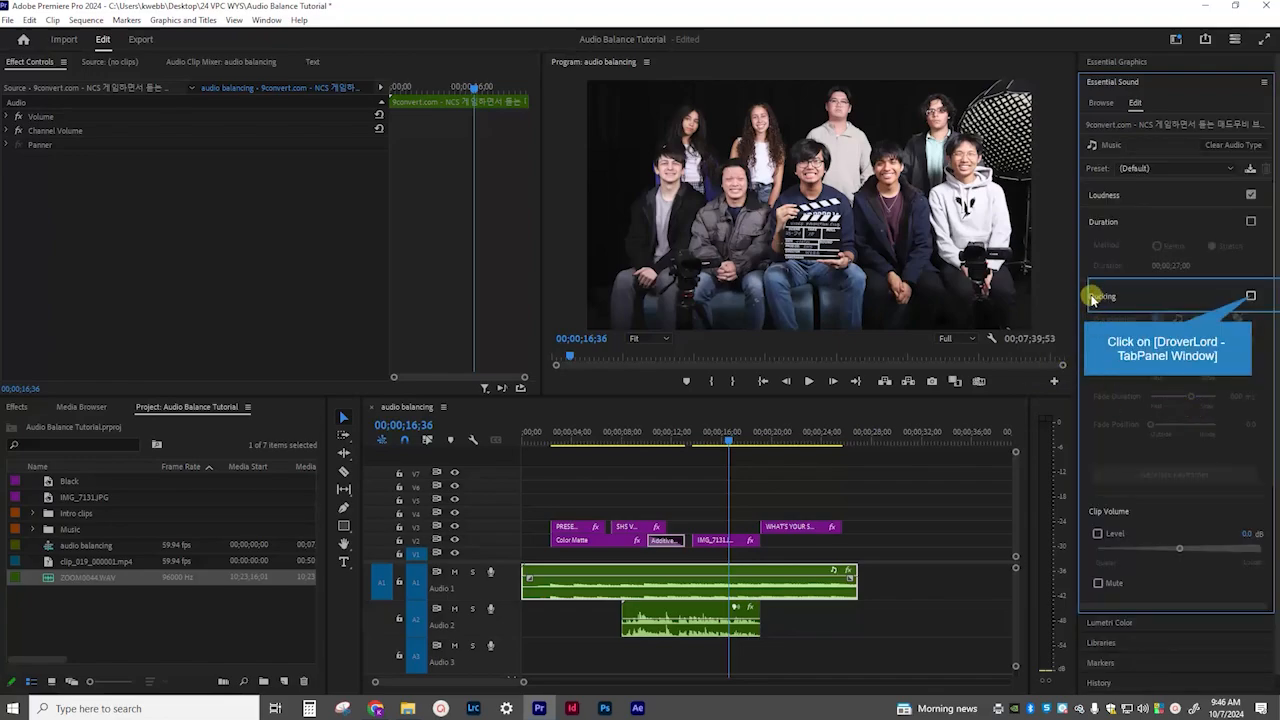
Generate ducking keyframes for the music clip against dialogue, and play the sequence from about 6 seconds to check the mix.
{"action": "left_click", "coordinate": [1251, 297]}
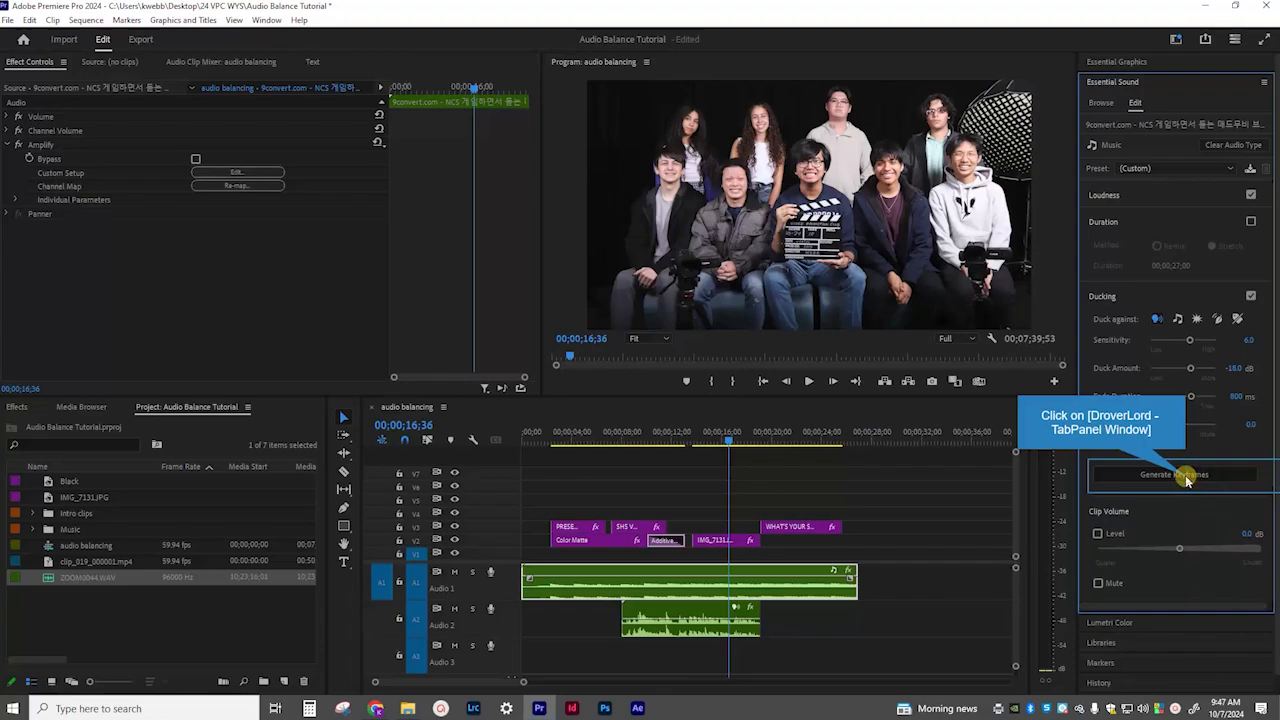
{"action": "left_click", "coordinate": [1187, 480]}
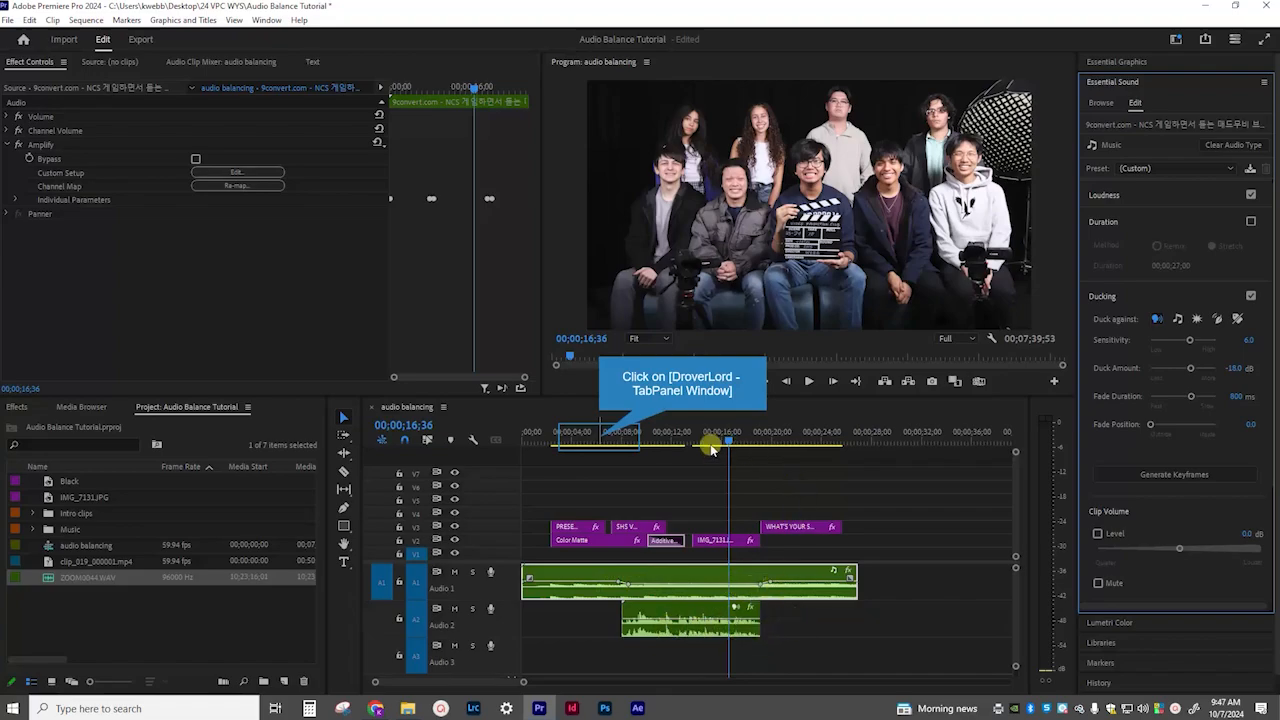
{"action": "left_click", "coordinate": [600, 440]}
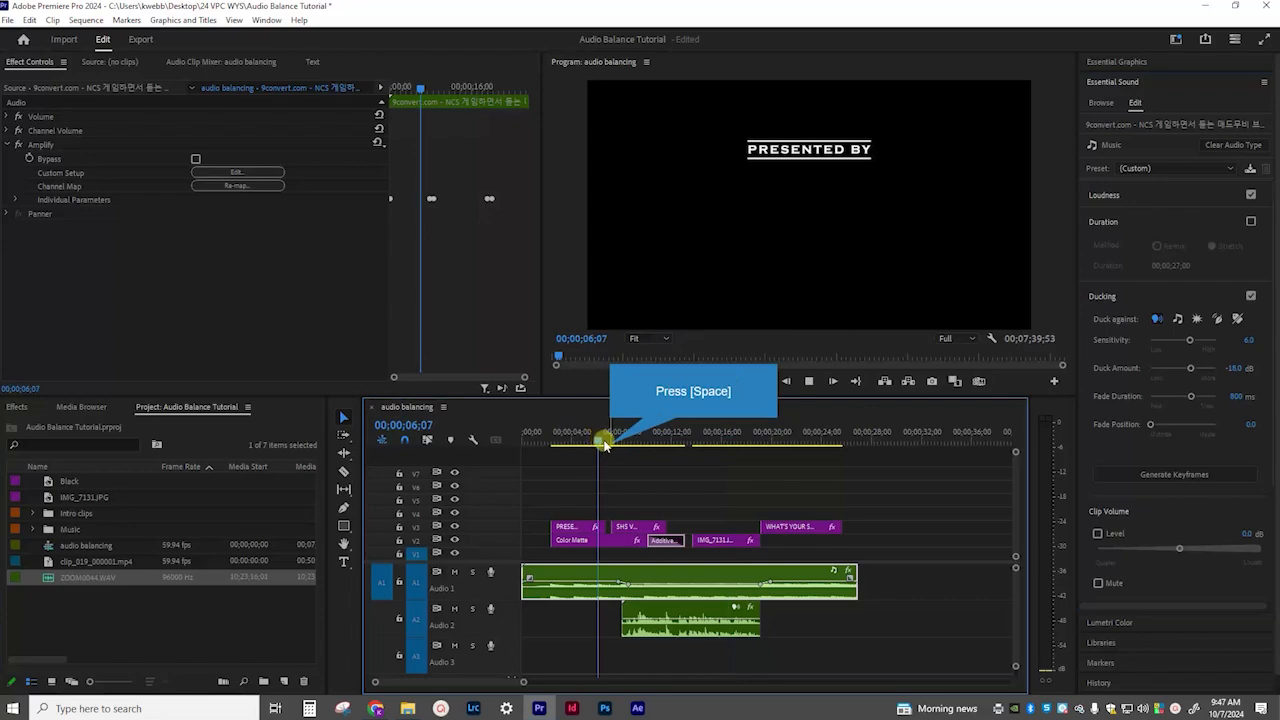
{"action": "key", "text": "space"}
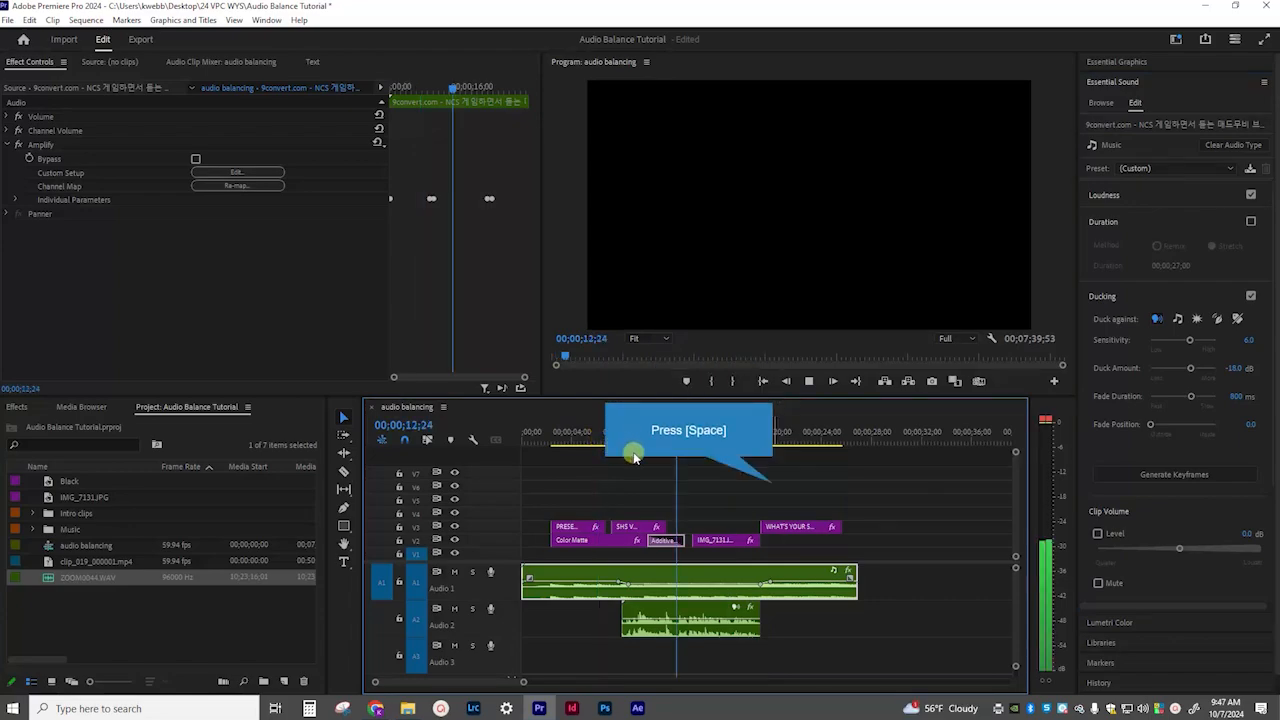